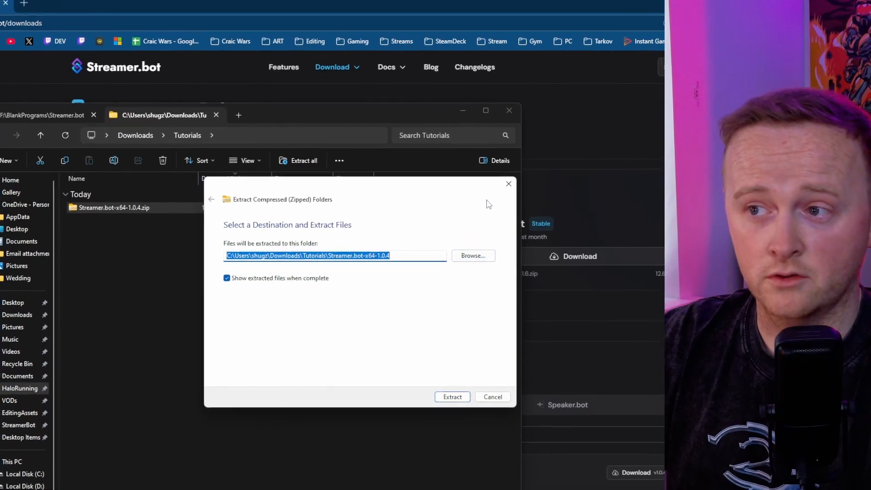
Dismiss the zip extraction wizard and locate Streamer.bot.exe in the already extracted Streamer.bot-x64-1.0.4 folder.
click(510, 170)
click(164, 123)
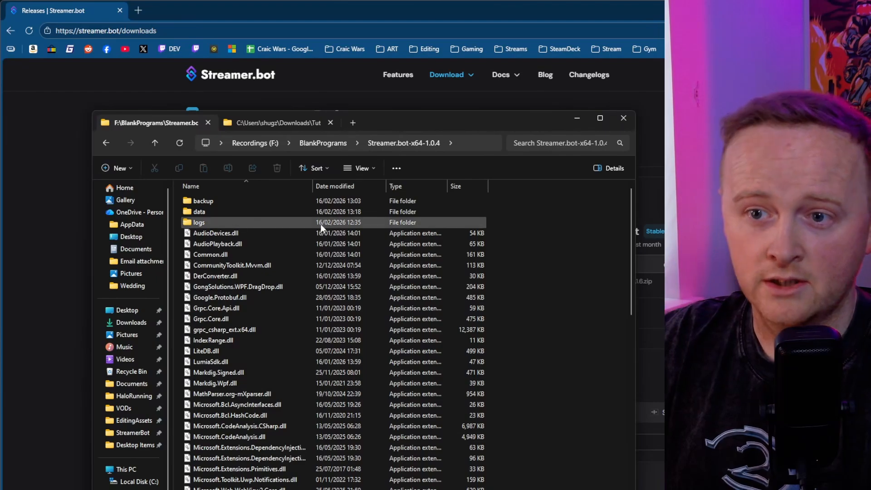
scroll(328, 286, down, 8)
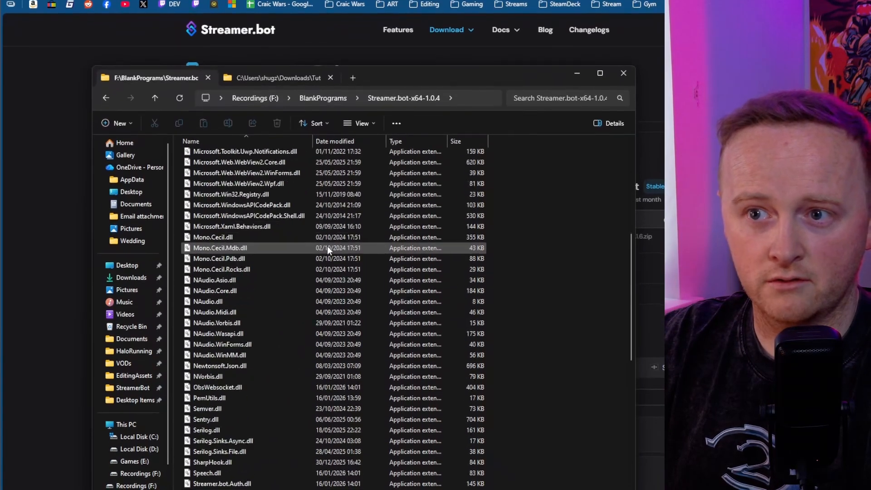
scroll(328, 246, down, 11)
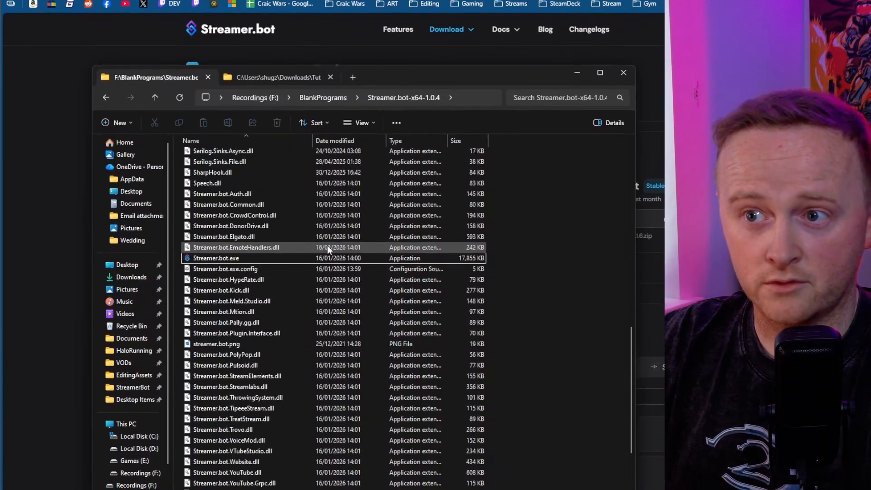
scroll(328, 246, up, 11)
scroll(328, 245, down, 5)
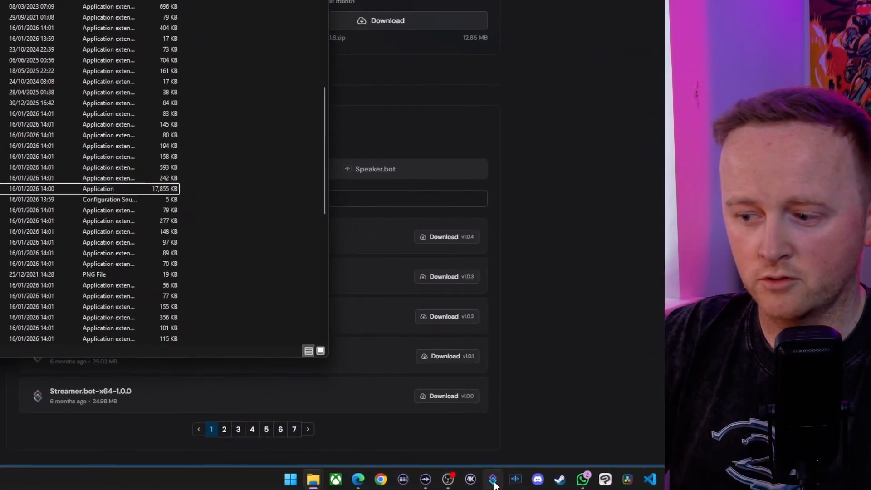
right_click(494, 482)
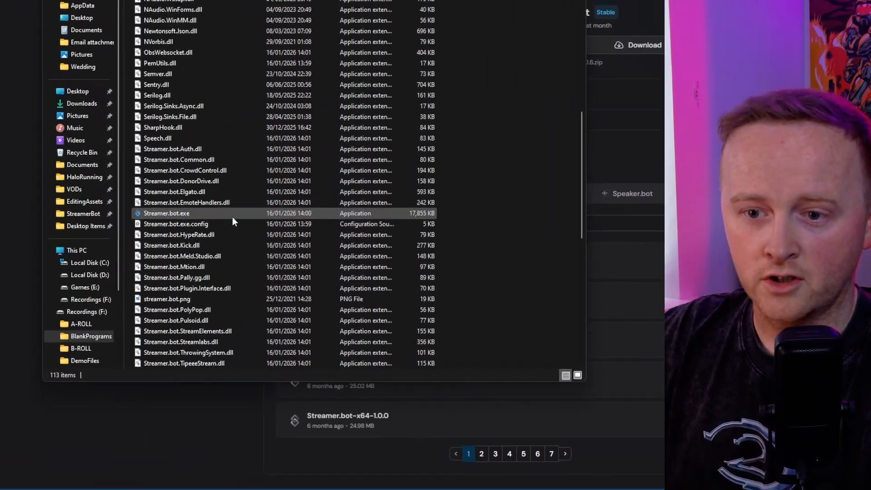
right_click(182, 214)
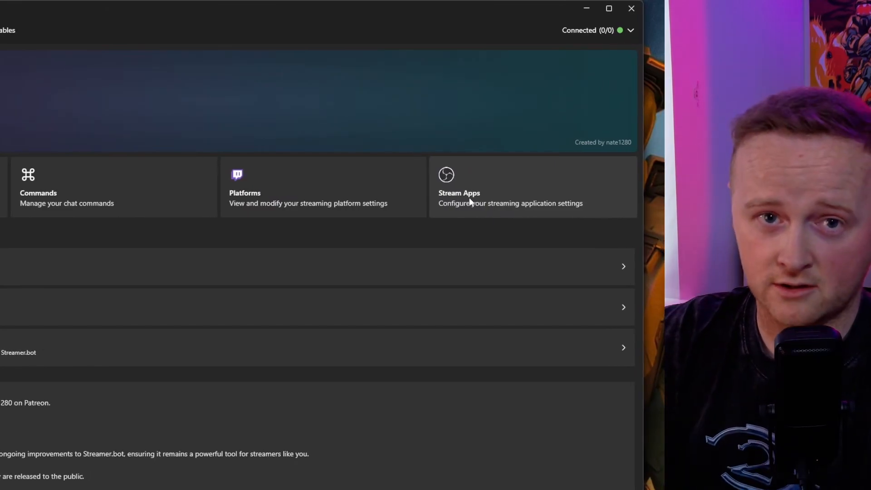
Add a new OBS Studio connection under the stream apps and name it OBS2.
click(469, 199)
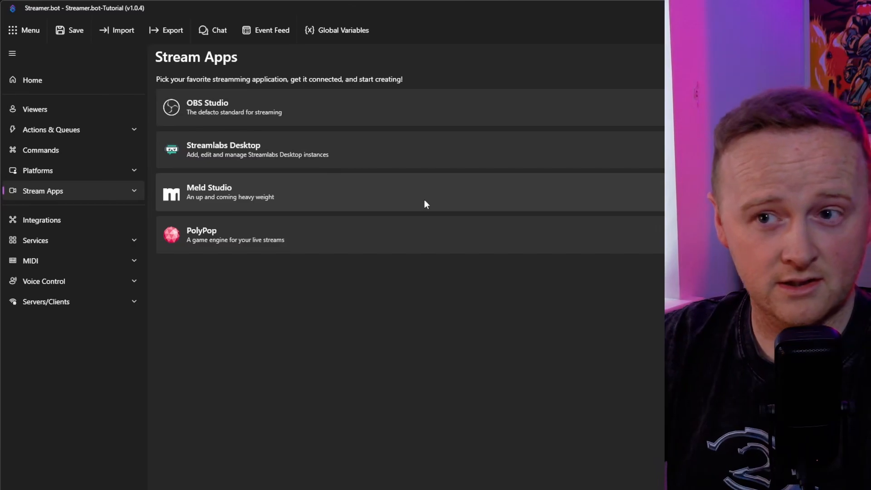
click(379, 114)
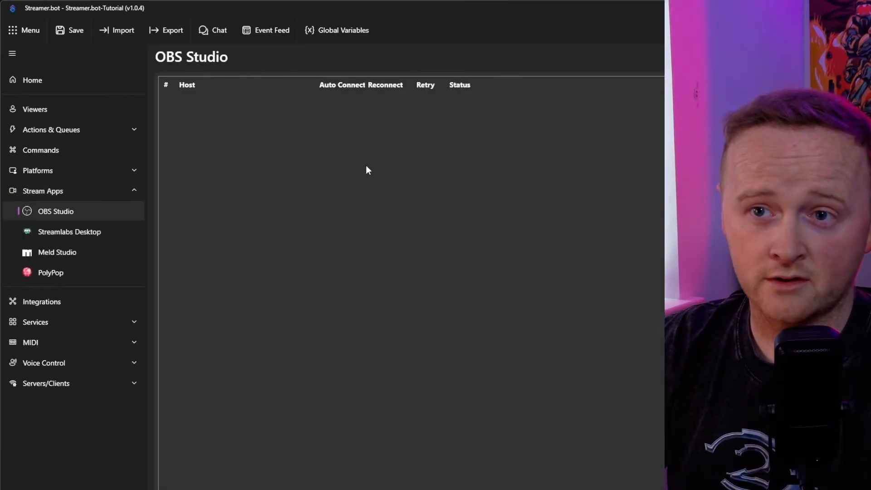
right_click(255, 140)
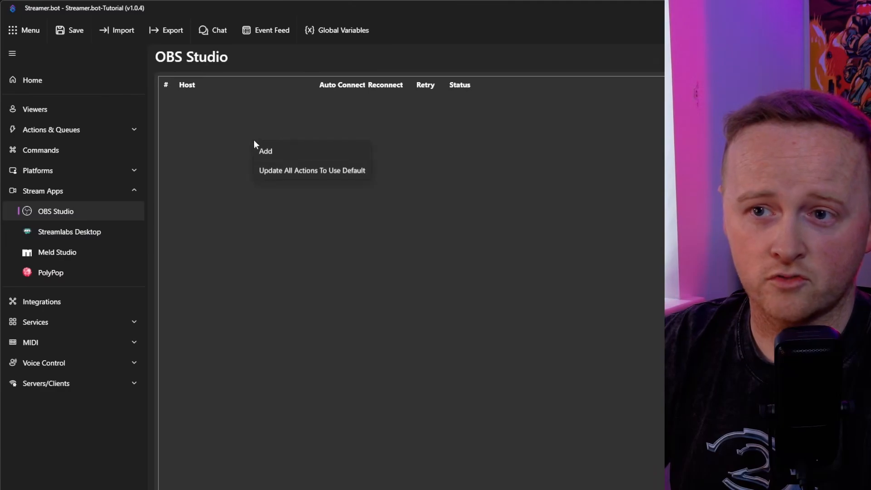
click(276, 151)
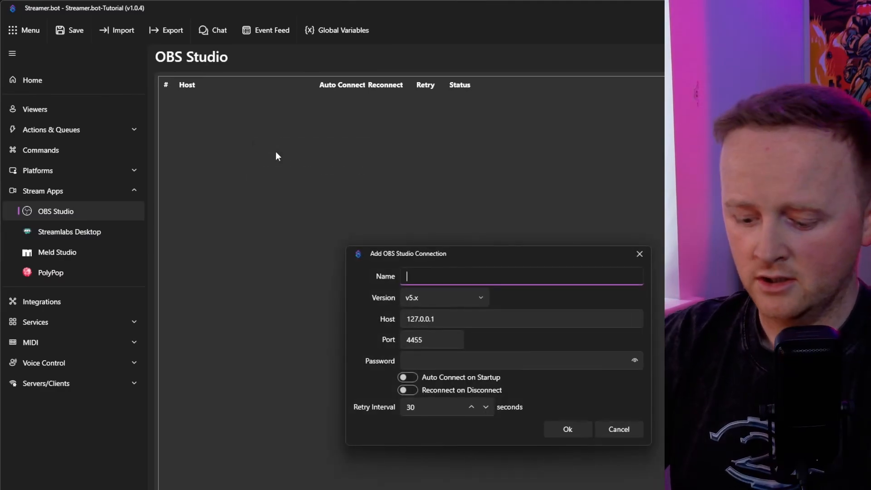
text(OBS2)
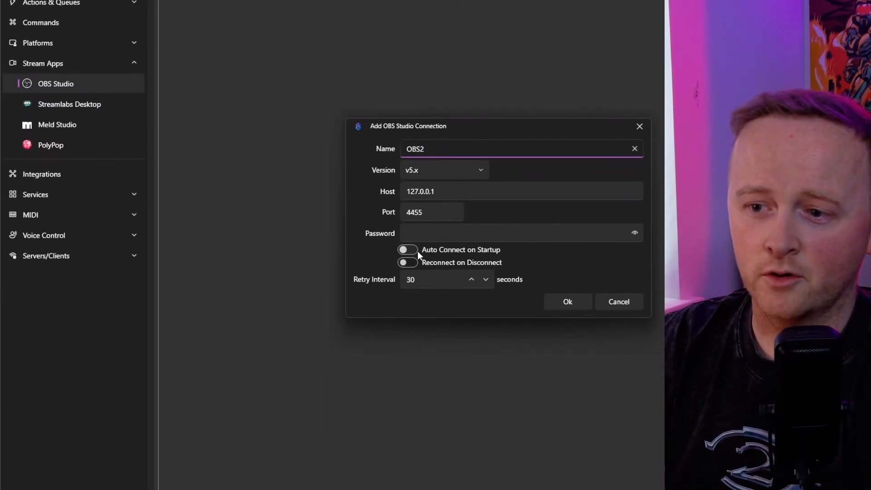
Enable auto connect on startup and reconnect on disconnect for the OBS2 connection, with a retry interval of 10 seconds.
click(408, 271)
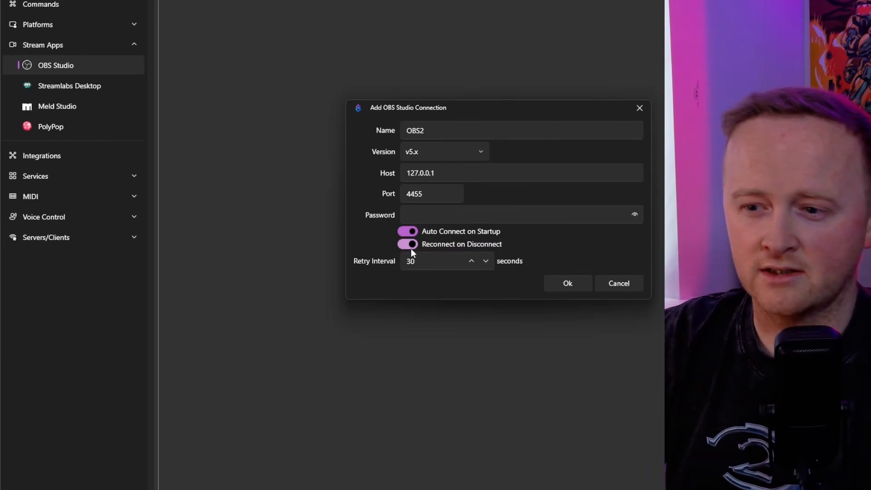
click(410, 264)
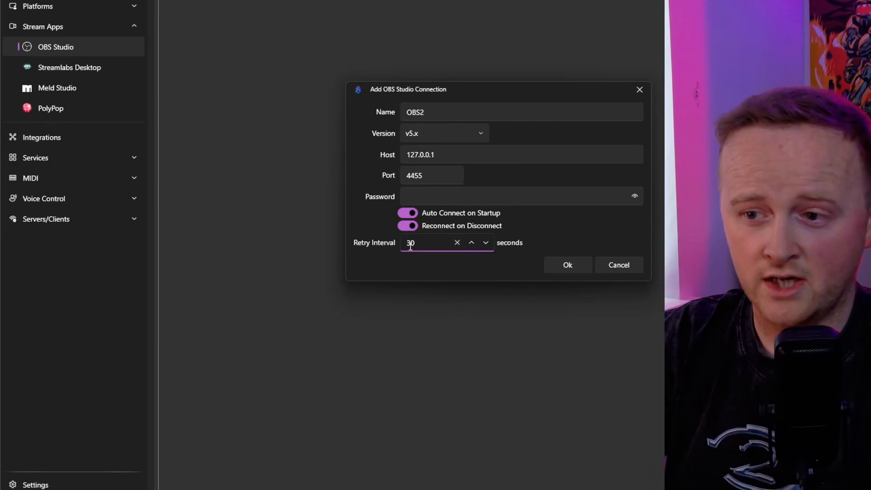
double_click(410, 243)
text(10)
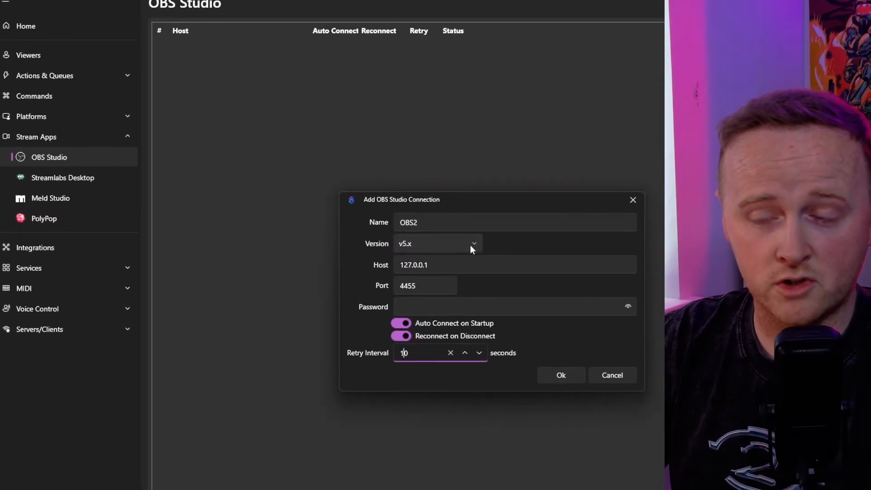
Check the available version options, keep v5.x, and confirm the new OBS connection.
click(478, 231)
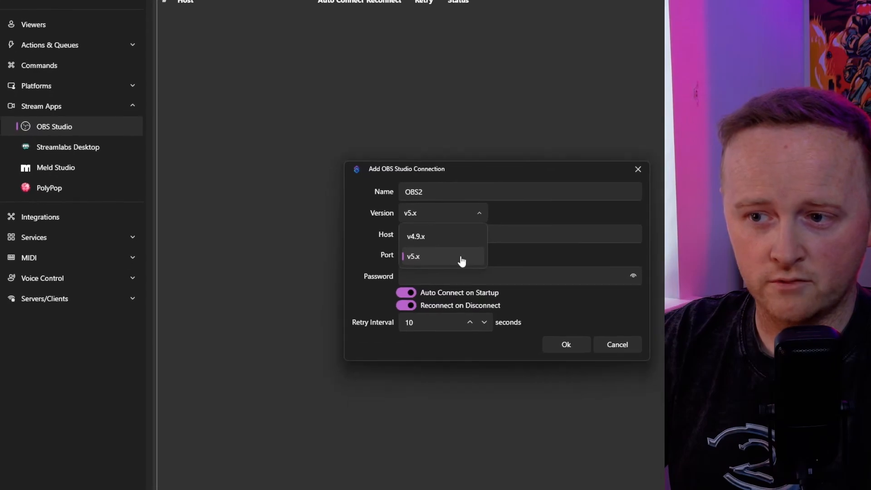
click(367, 244)
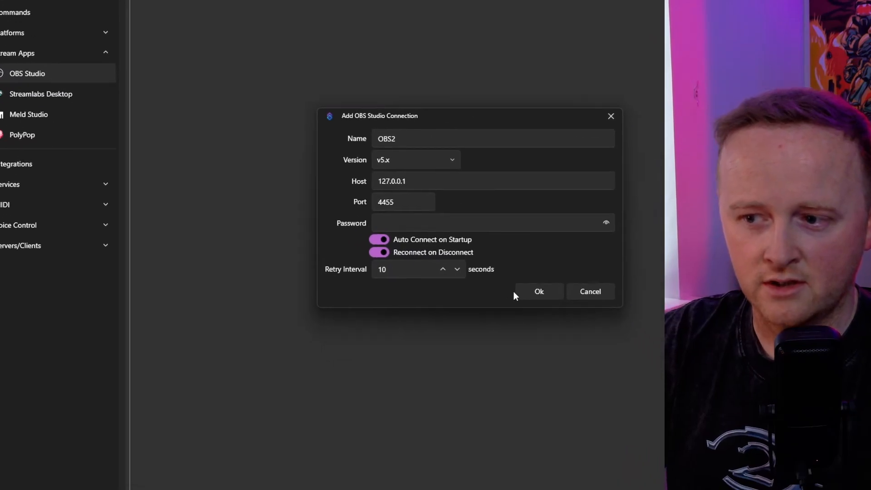
click(560, 341)
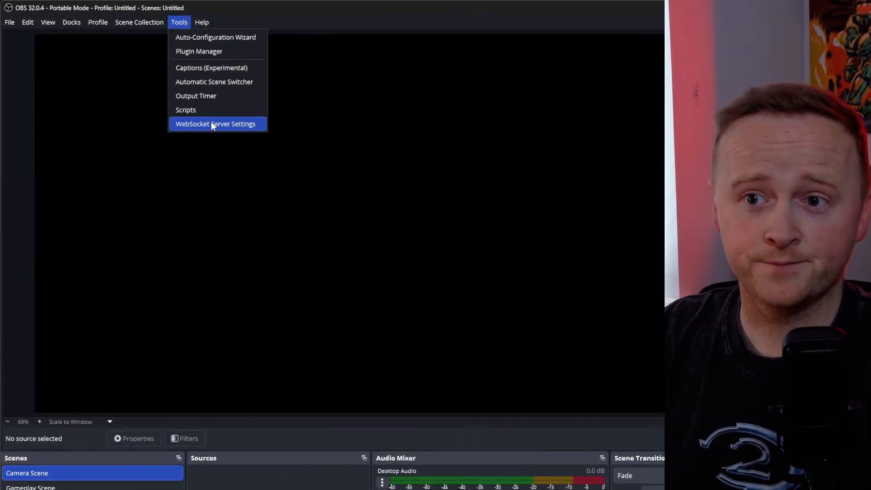
In OBS, open the WebSocket server settings, view the connect info with the server IP, port and password, and close it.
click(144, 85)
drag(429, 204, 225, 94)
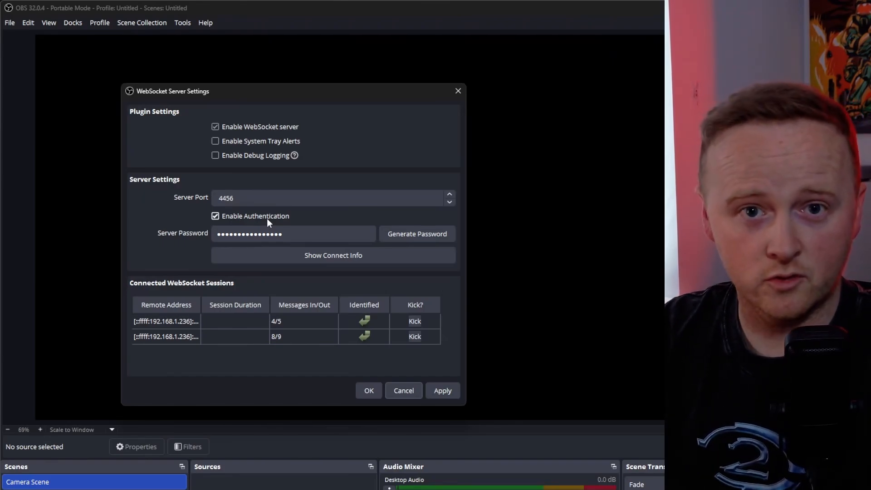
click(318, 255)
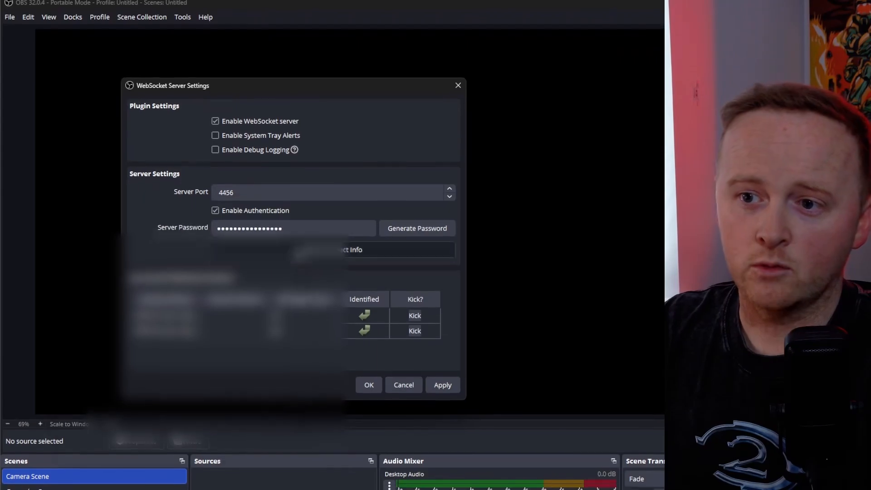
drag(214, 220, 260, 199)
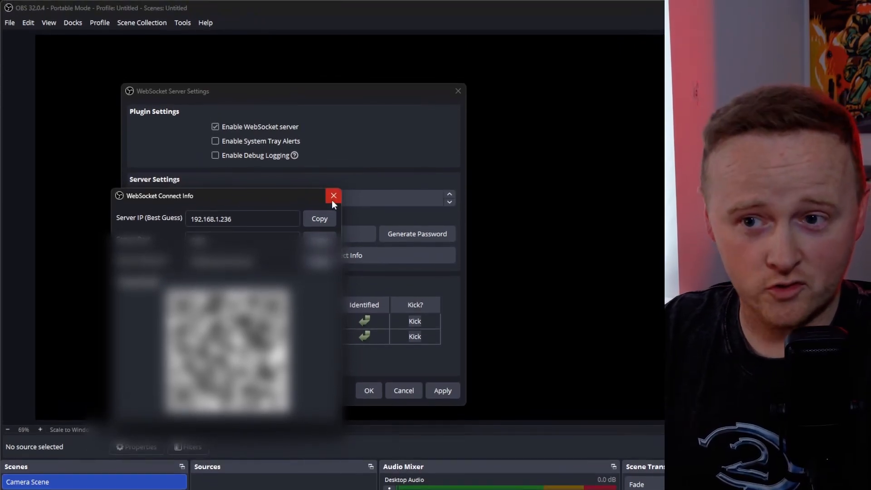
click(334, 200)
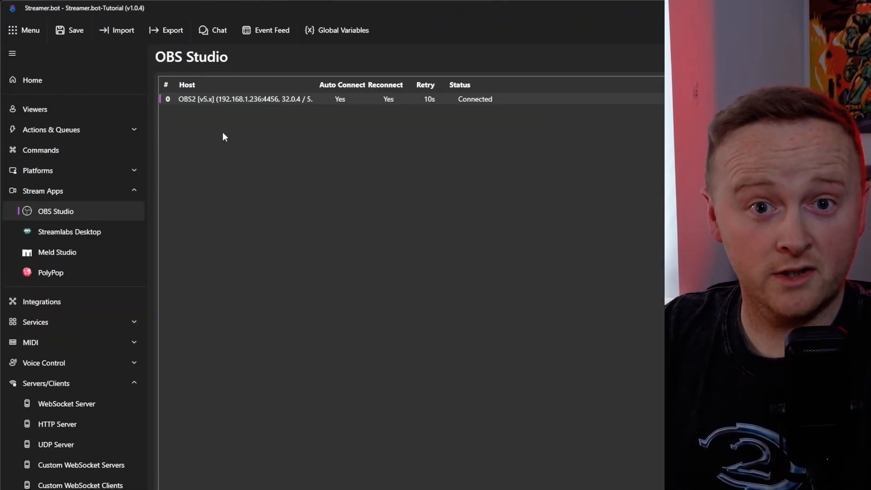
Review the OBS2 connection's host, port, password and reconnect settings in Streamer.bot, and look over its available connection options.
right_click(233, 100)
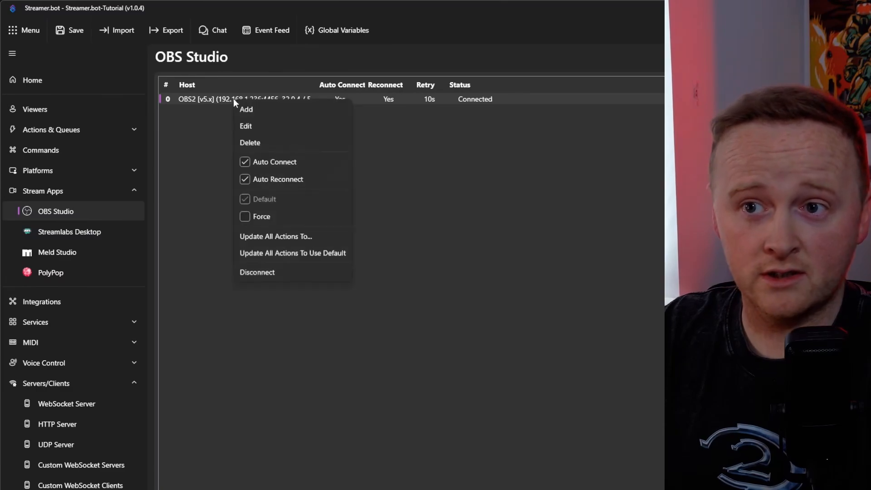
click(246, 124)
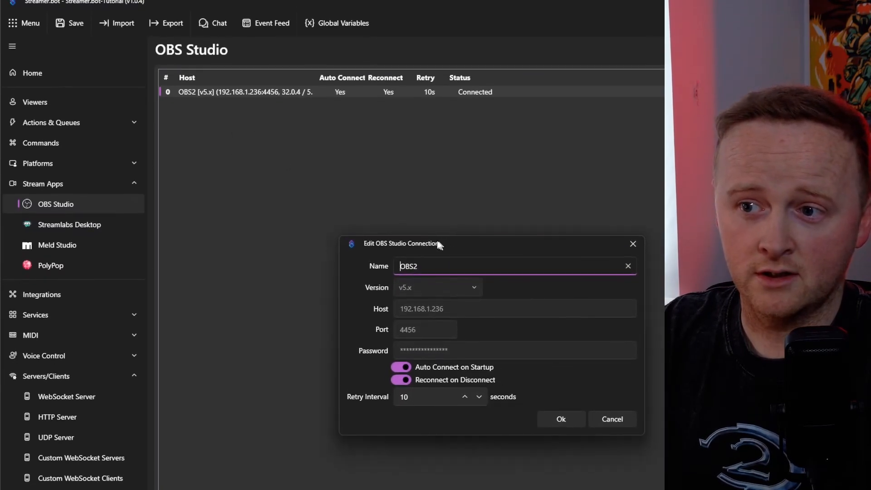
drag(442, 255, 268, 136)
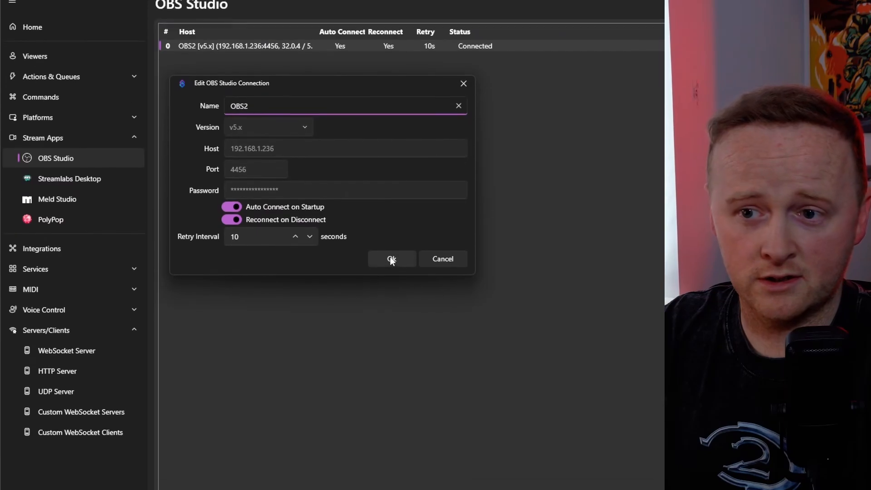
click(392, 311)
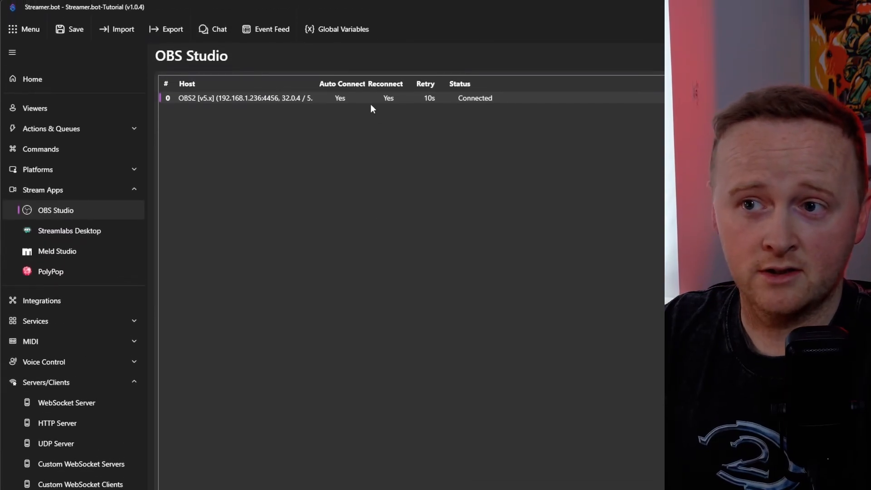
right_click(371, 102)
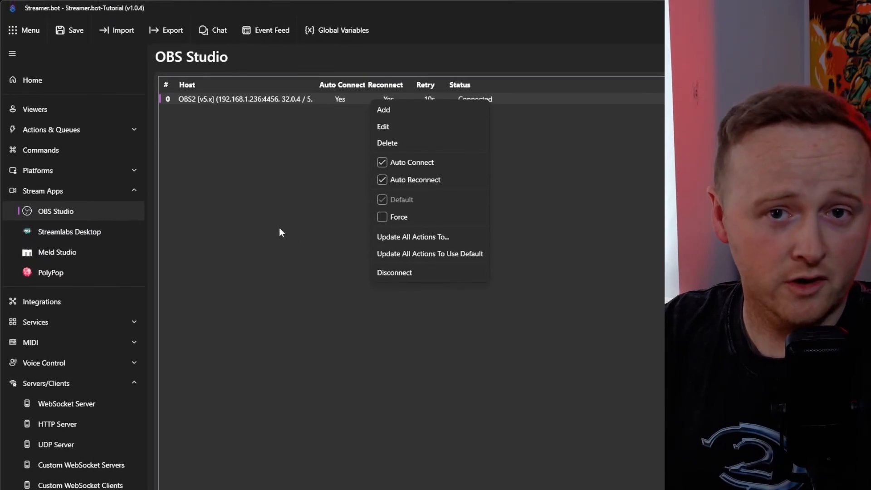
click(280, 229)
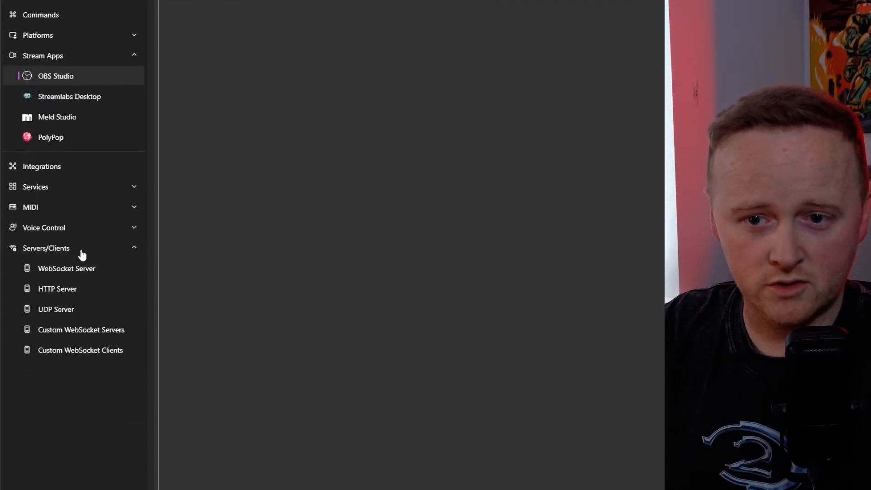
View the WebSocket Server settings page, and return to the OBS Studio connections to check the OBS2 entry's options.
click(82, 269)
click(68, 267)
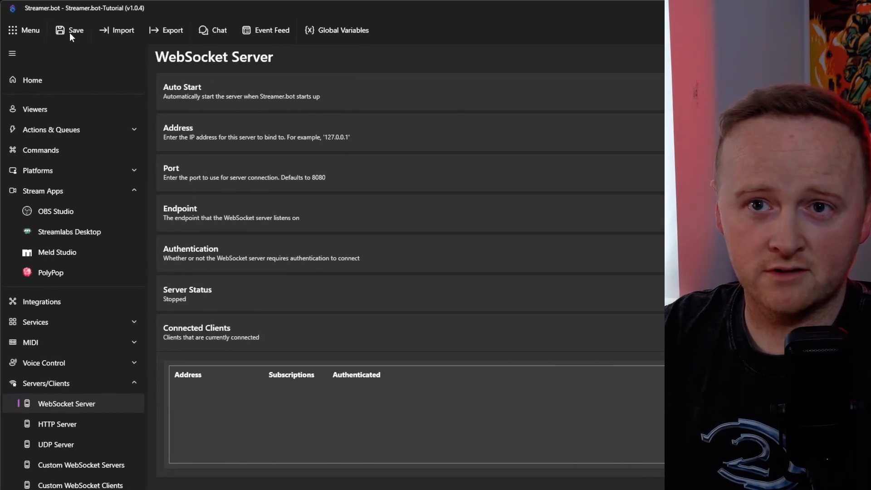
click(57, 216)
right_click(310, 100)
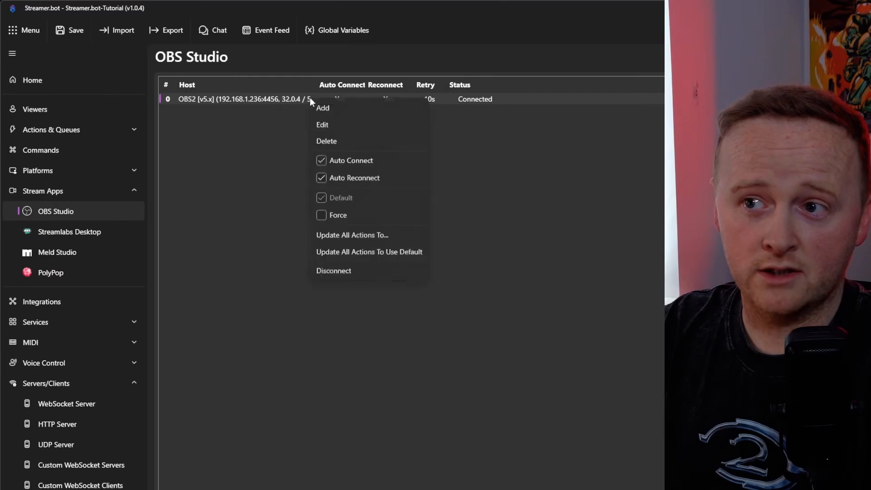
click(556, 205)
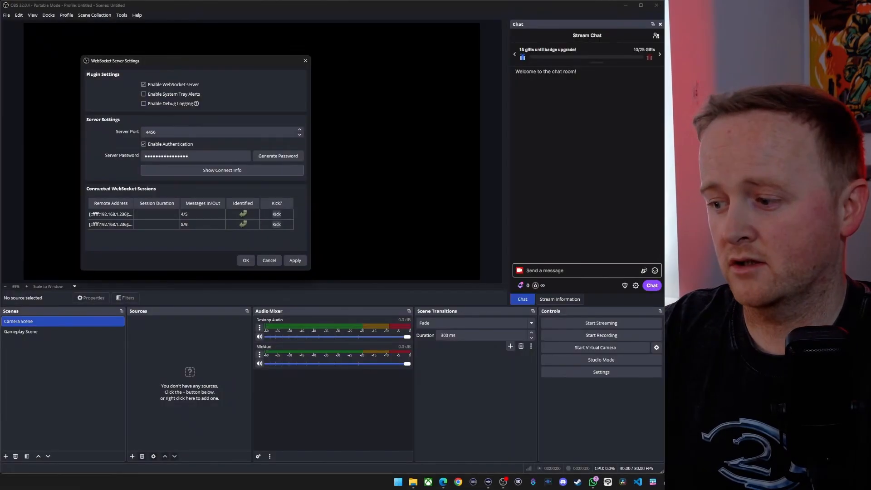
Switch to OBS and make Gameplay Scene the active scene to test the connection.
click(269, 261)
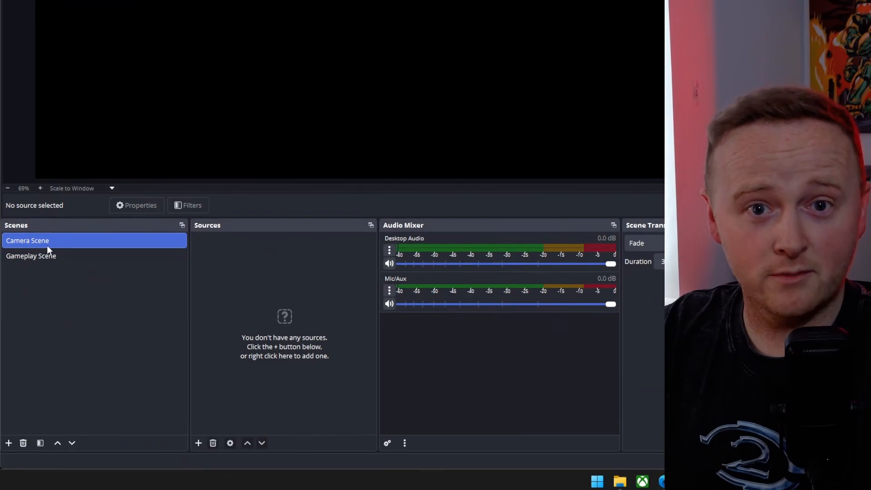
click(48, 257)
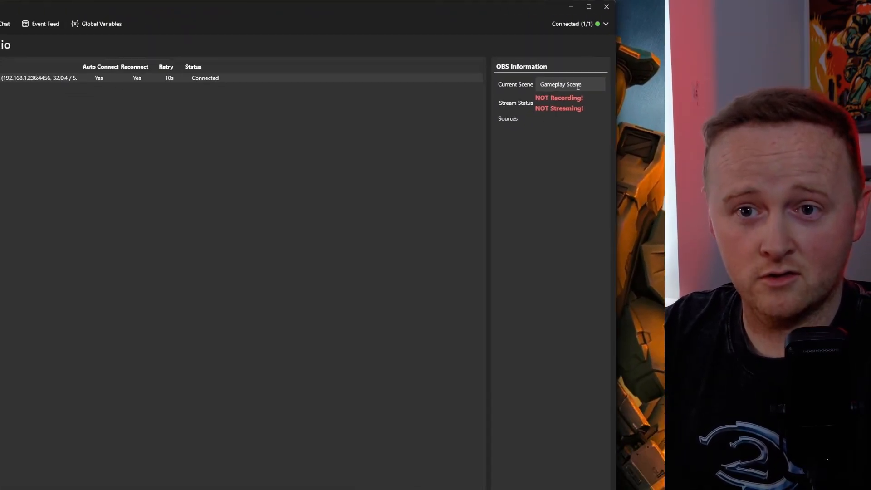
From Streamer.bot's home page, open the Twitch platform settings and start the login for the Broadcaster Account.
click(41, 55)
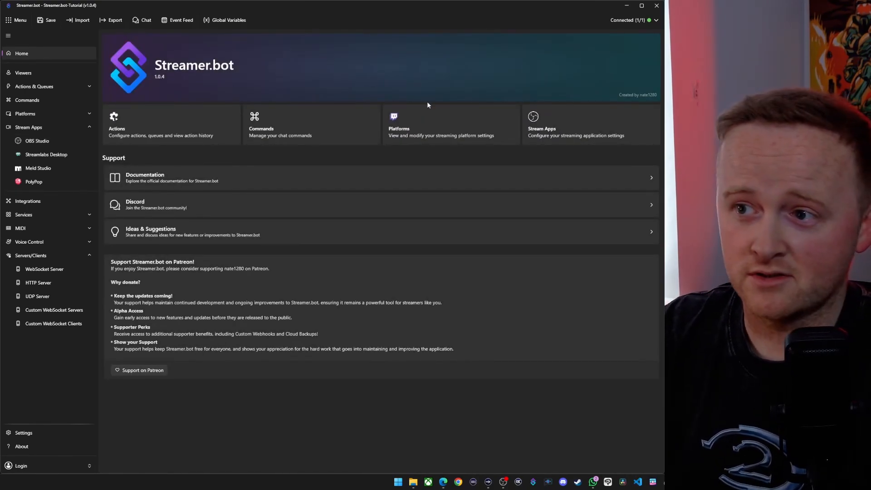
click(443, 131)
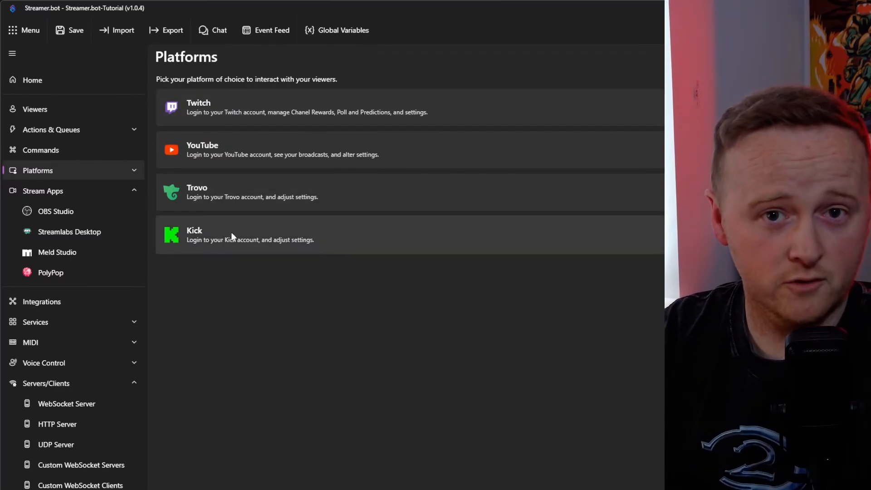
click(284, 115)
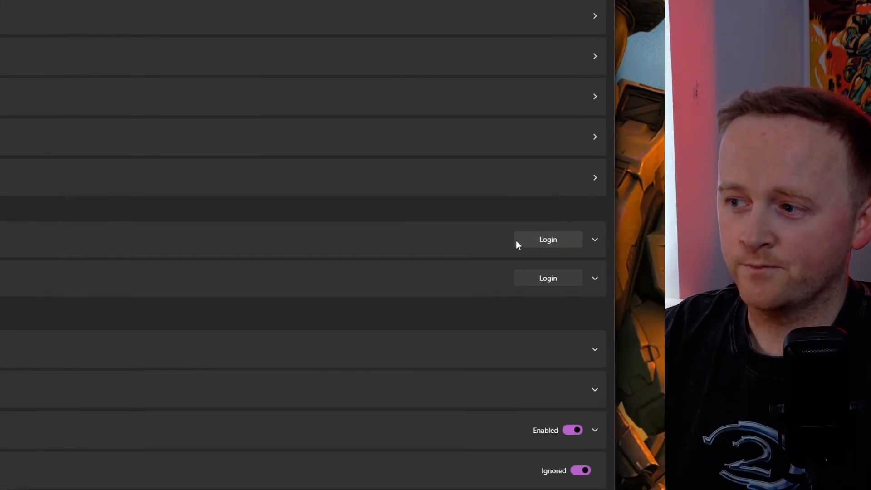
click(470, 245)
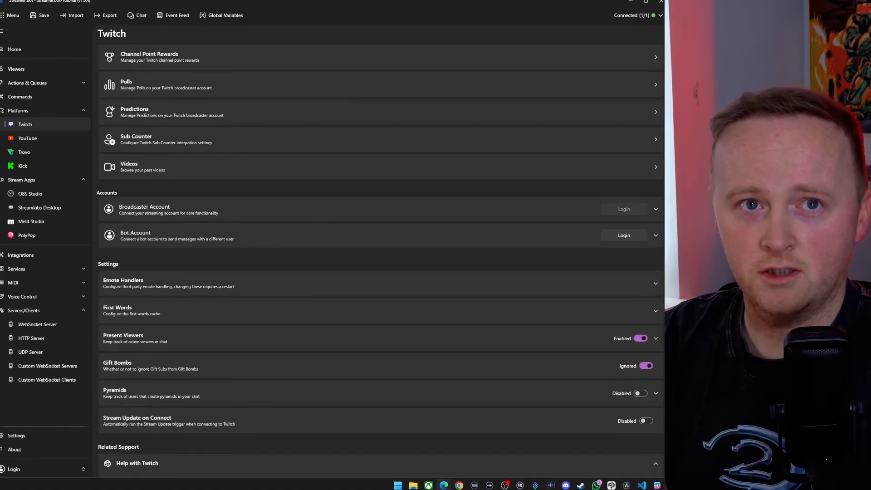
Authorize Streamer.bot's requested access to the Twitch broadcaster account in the browser, and return to Streamer.bot's Twitch settings.
drag(220, 74, 466, 102)
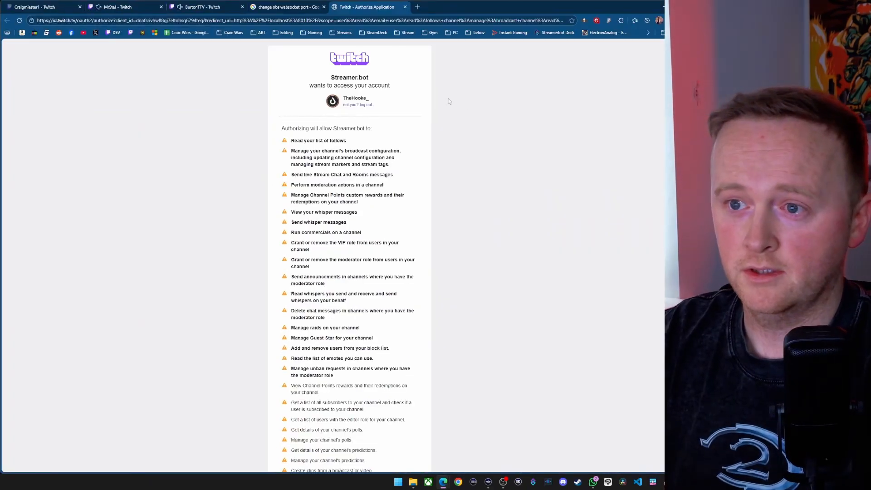
scroll(376, 241, down, 20)
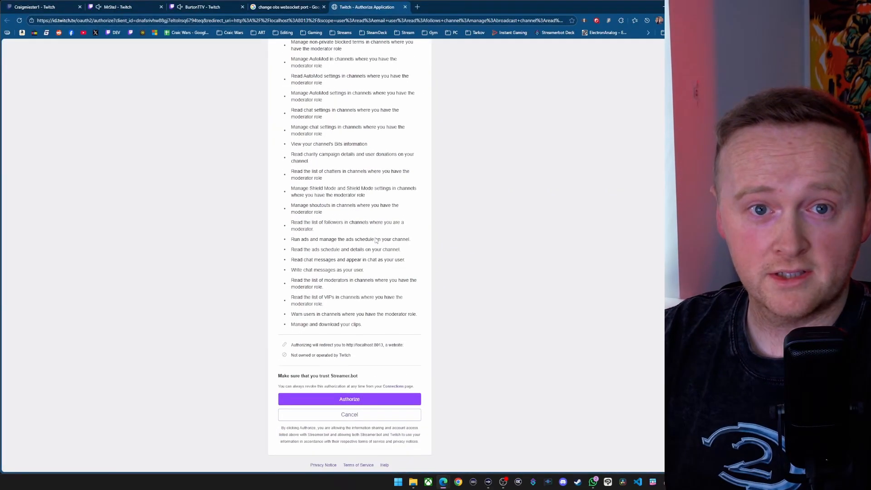
click(352, 400)
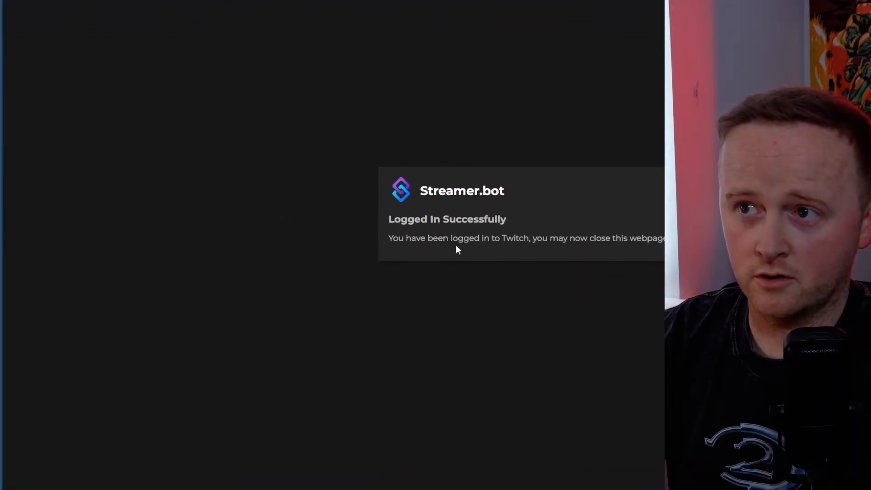
click(661, 8)
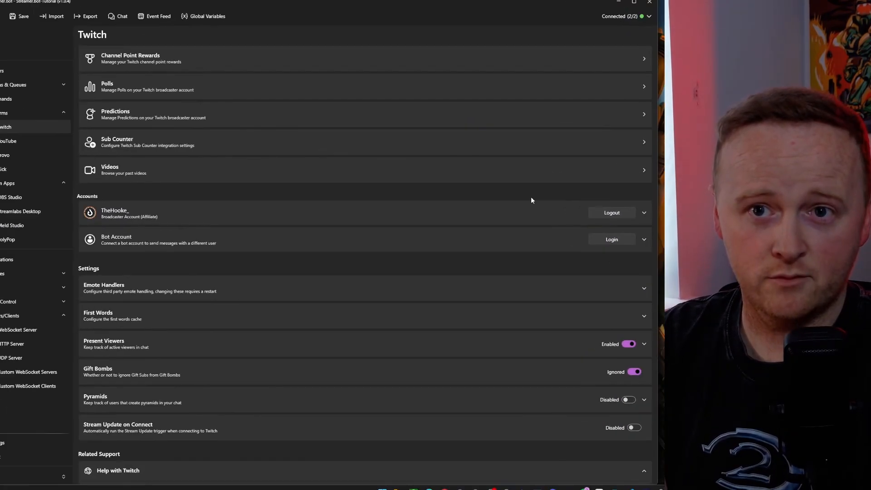
Go back to Streamer.bot's home page and check the connection status of each linked service.
click(55, 56)
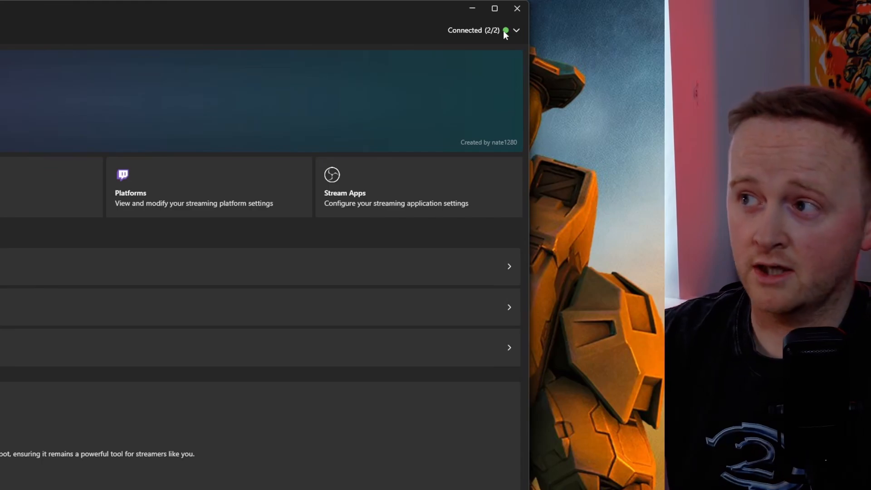
click(516, 32)
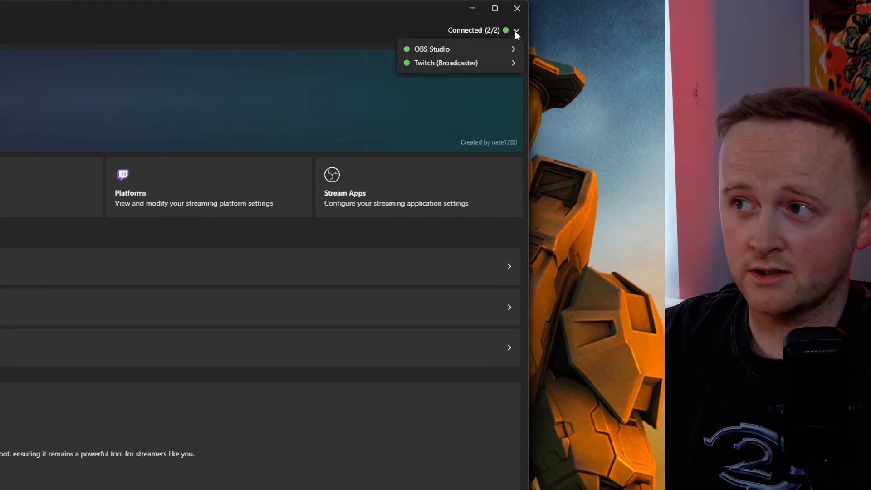